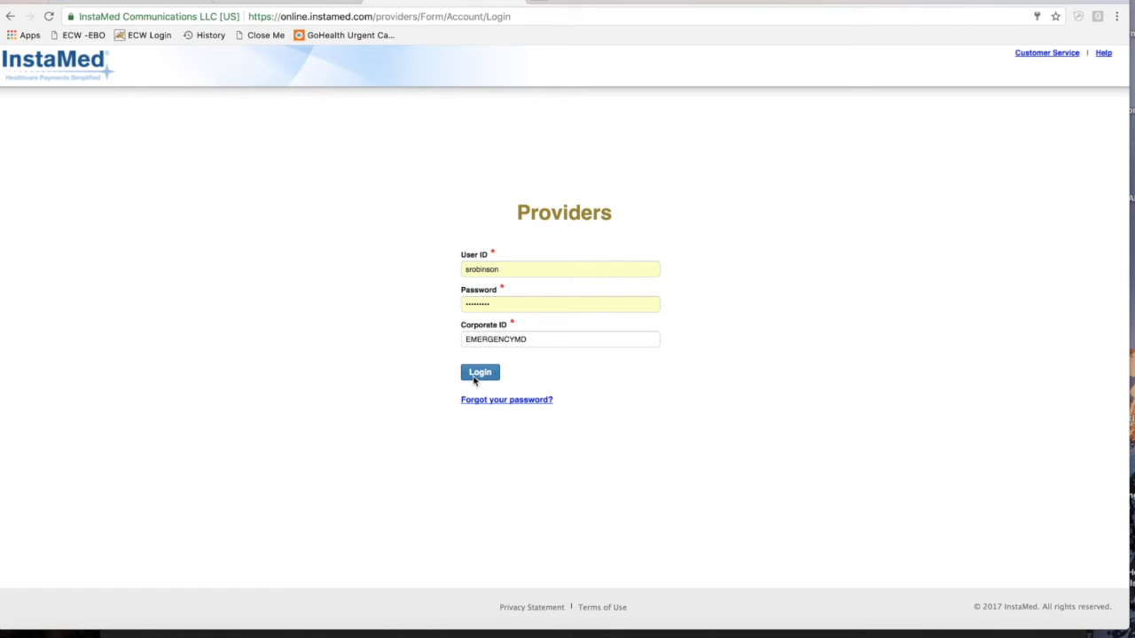
Log into the portal and choose Medicare of South Carolina as the Verify Eligibility health plan
{"action": "left_click", "coordinate": [481, 374]}
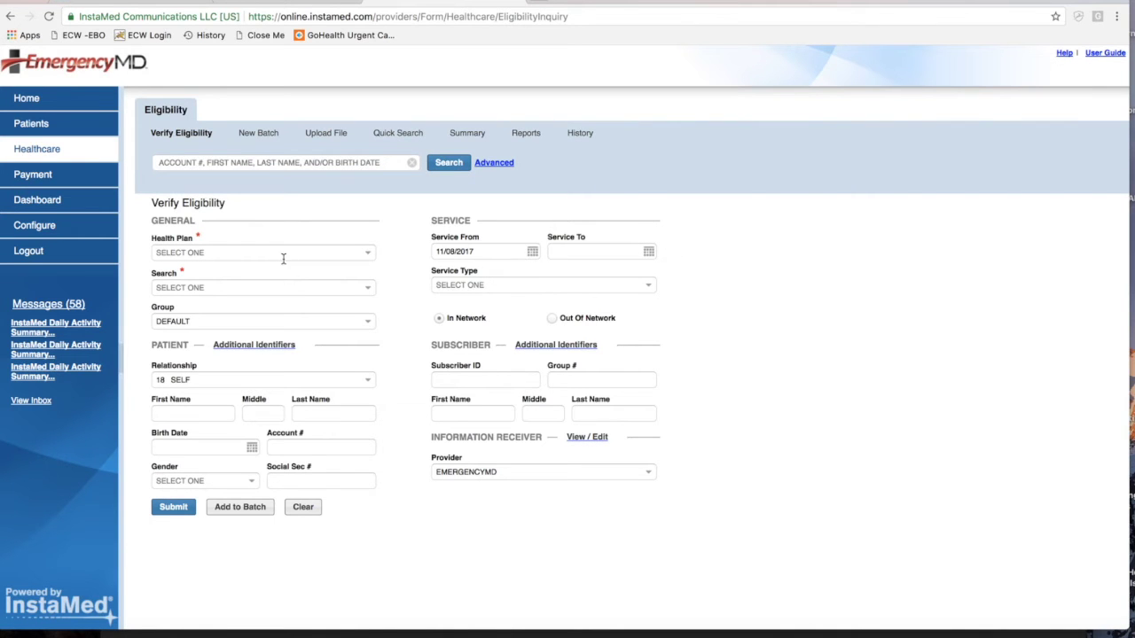
{"action": "left_click", "coordinate": [43, 153]}
{"action": "left_click", "coordinate": [210, 253]}
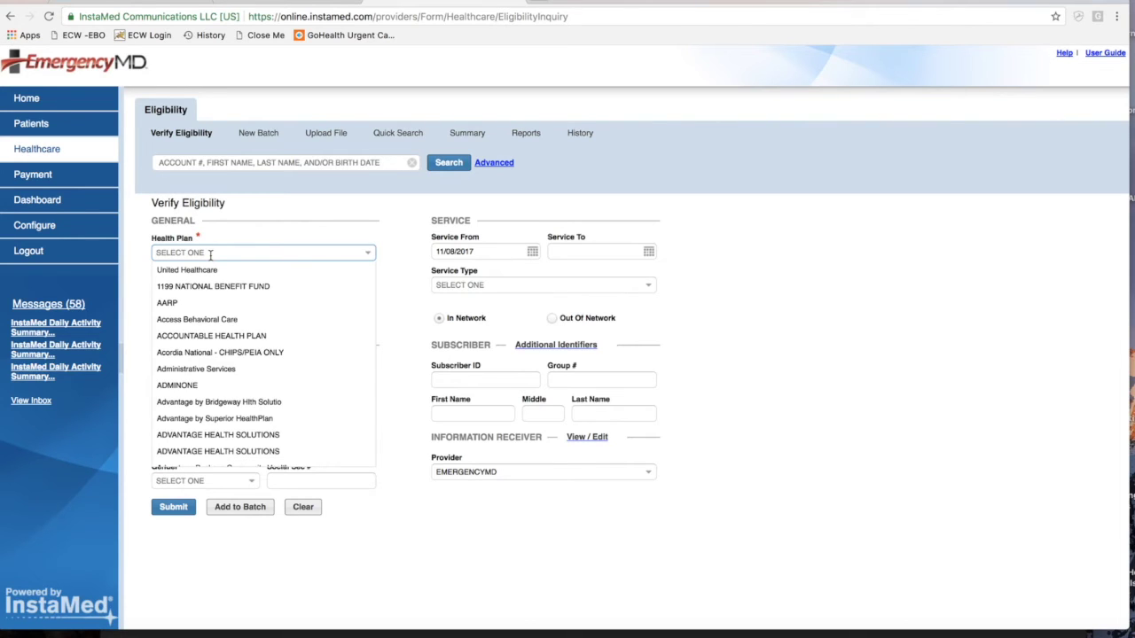
{"action": "type", "text": "MEDICARE"}
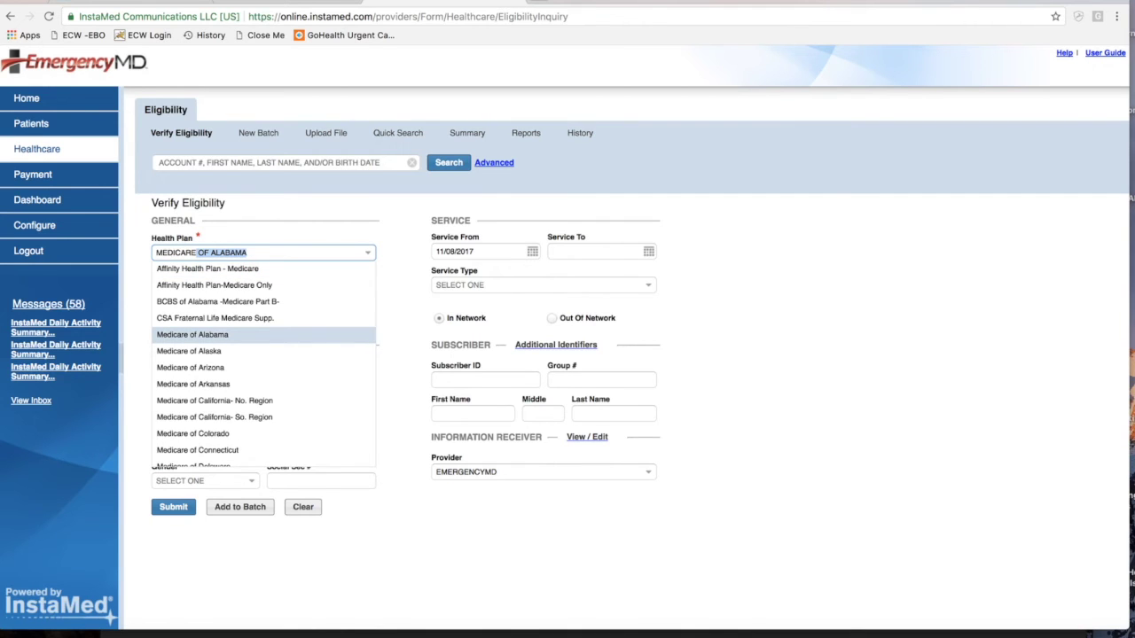
{"action": "type", "text": " OF SOUTH"}
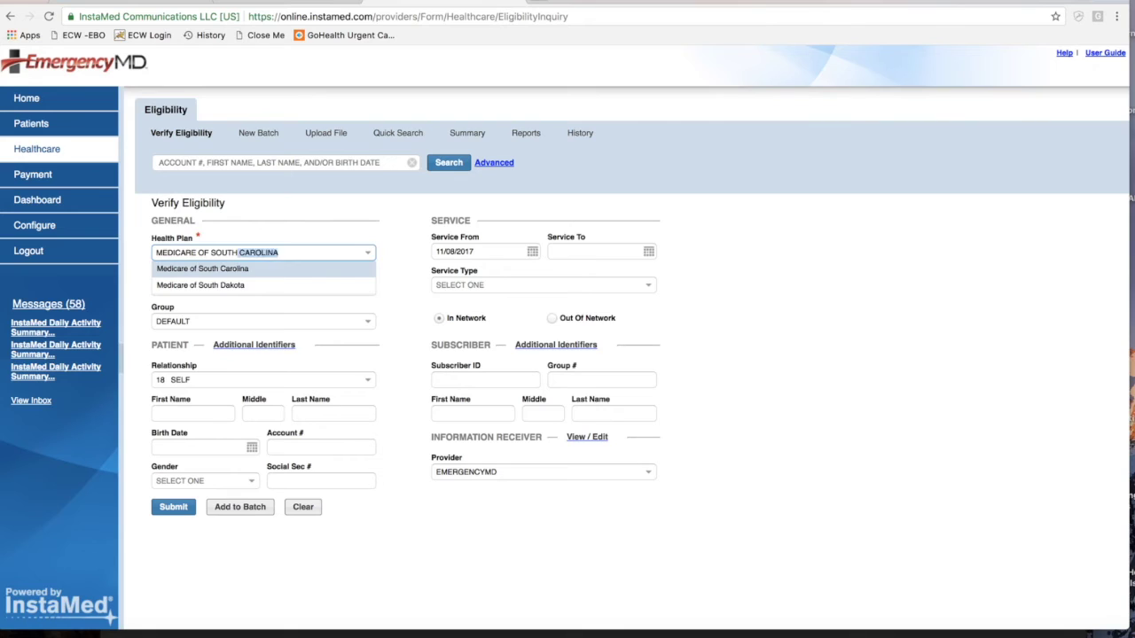
{"action": "type", "text": " CAROLINA"}
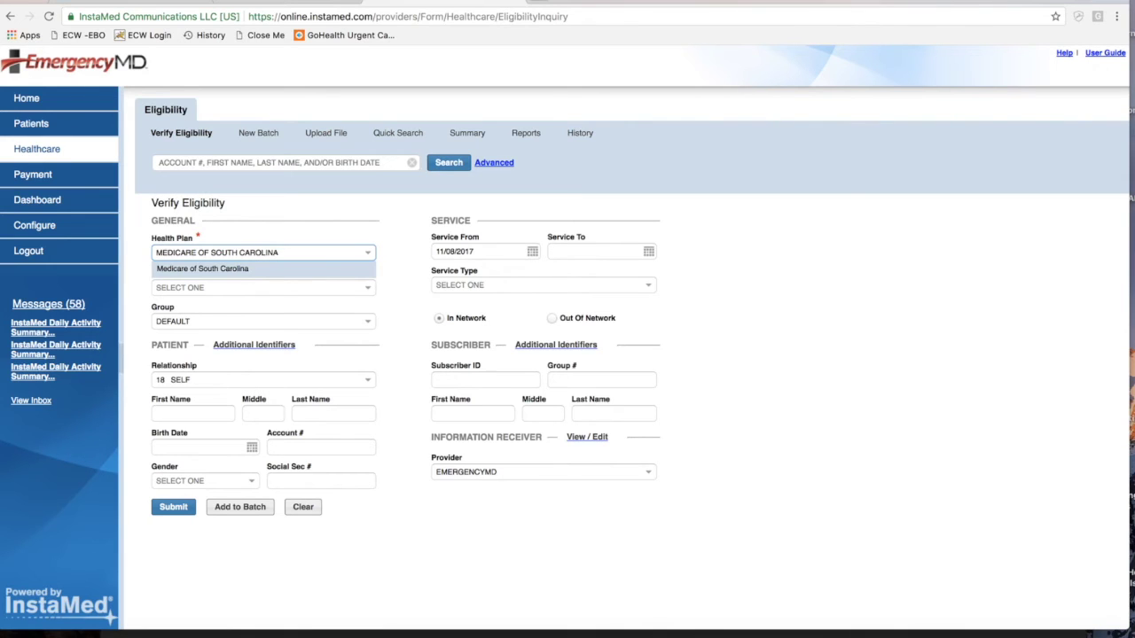
{"action": "key", "text": "Return"}
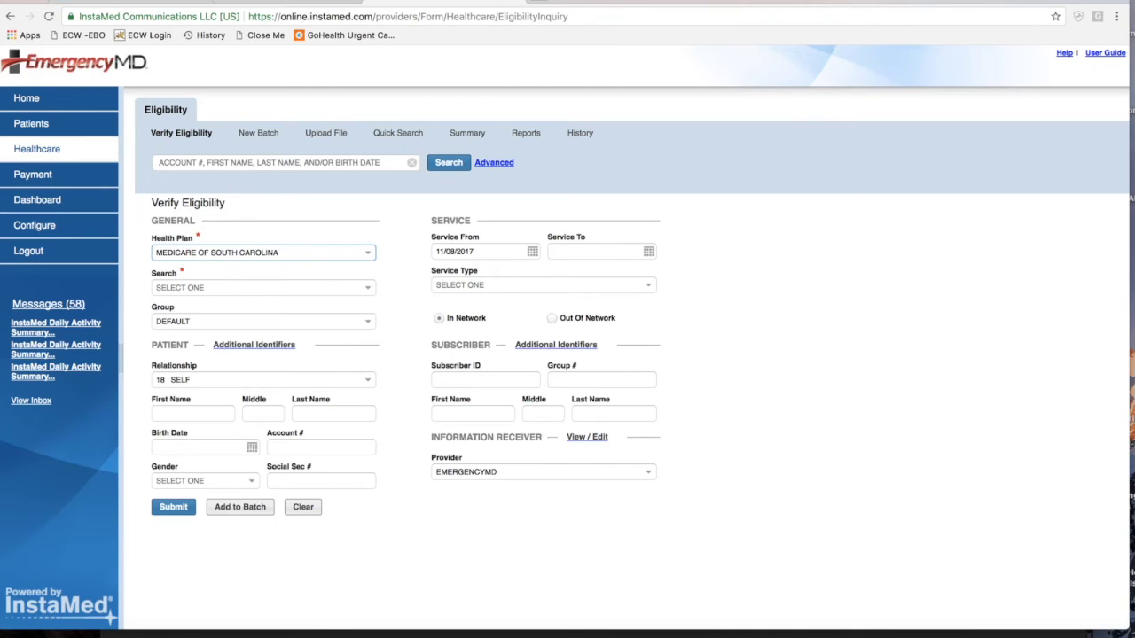
{"action": "key", "text": "BackSpace"}
{"action": "key", "text": "BackSpace"}
{"action": "key", "text": "BackSpace"}
{"action": "key", "text": "BackSpace"}
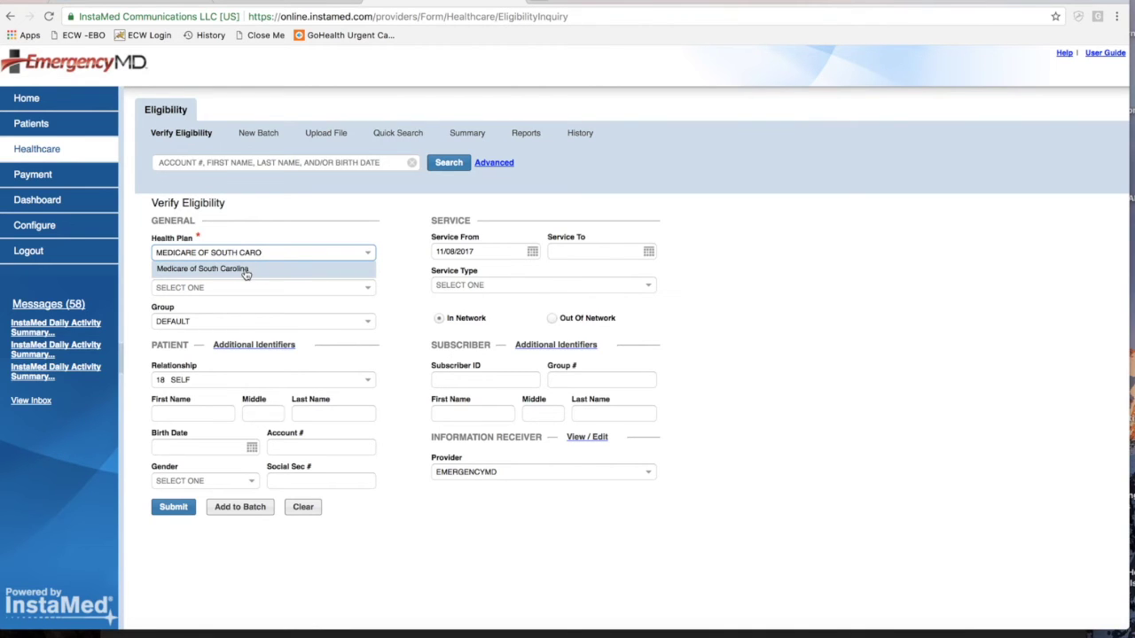
{"action": "left_click", "coordinate": [245, 268]}
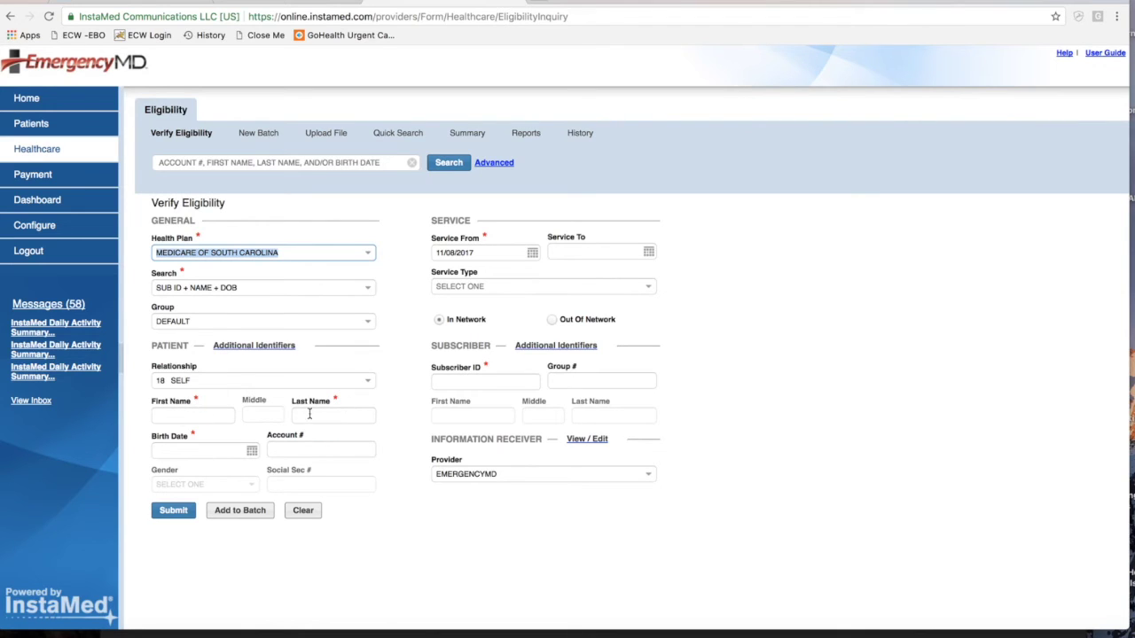
Submit with only a sample first and last name, note the Birth Date and Subscriber ID errors, and reload the form
{"action": "left_click", "coordinate": [171, 415]}
{"action": "type", "text": "JANE"}
{"action": "key", "text": "Tab"}
{"action": "type", "text": "DOE"}
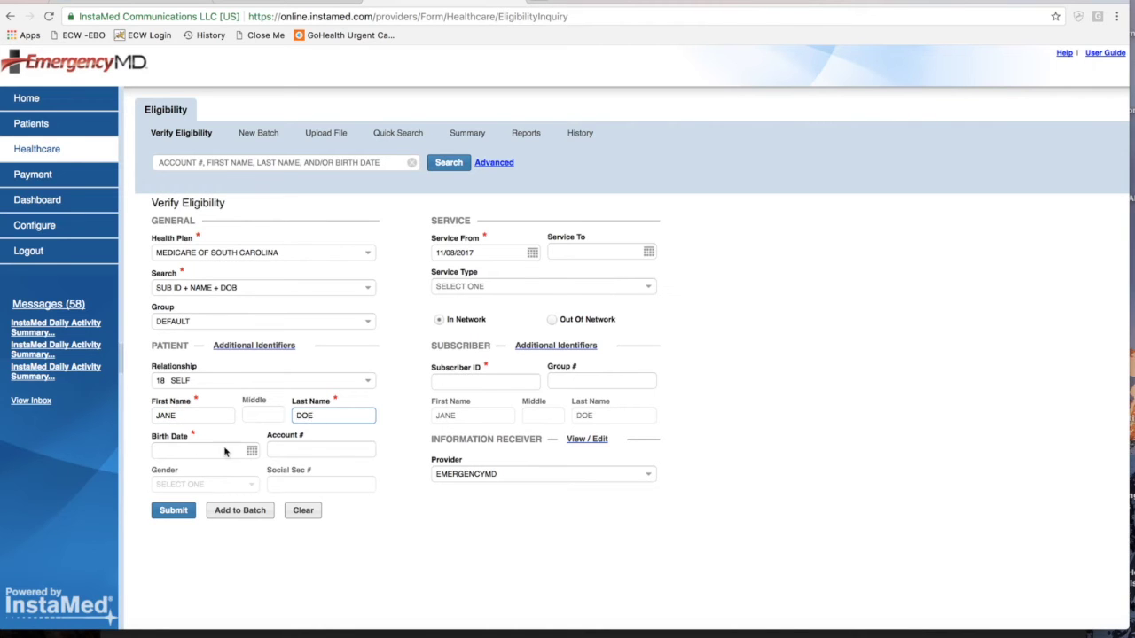
{"action": "left_click", "coordinate": [174, 510]}
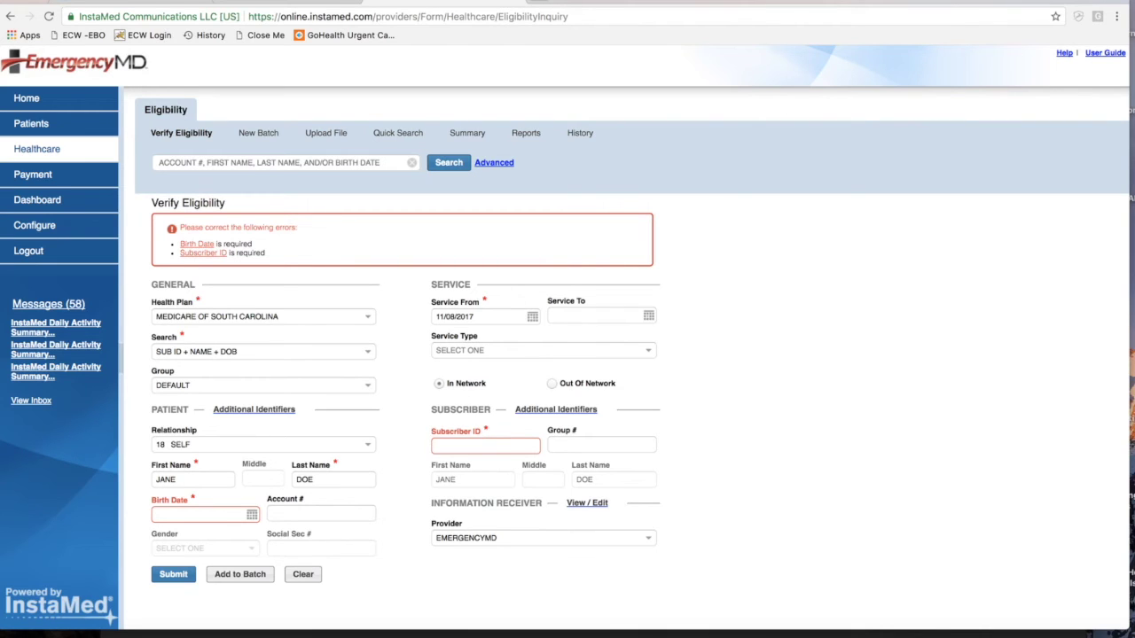
{"action": "left_click", "coordinate": [835, 1]}
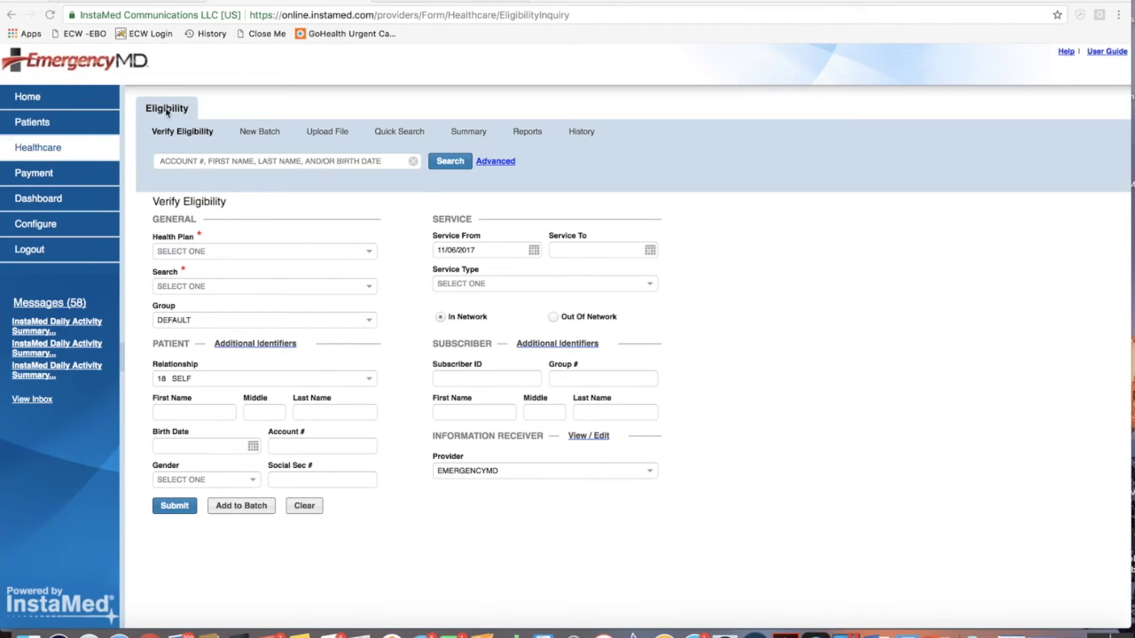
Set the Health Plan to Medicare of South Carolina
{"action": "left_click", "coordinate": [193, 251]}
{"action": "type", "text": "ME"}
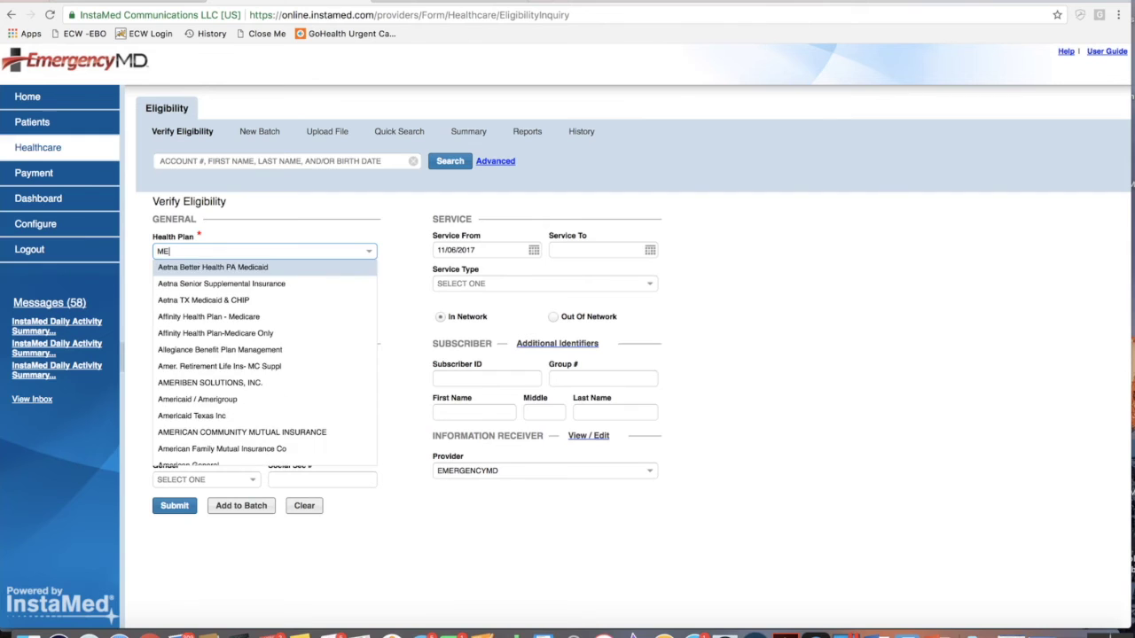
{"action": "type", "text": "DICARE OF SOUTH"}
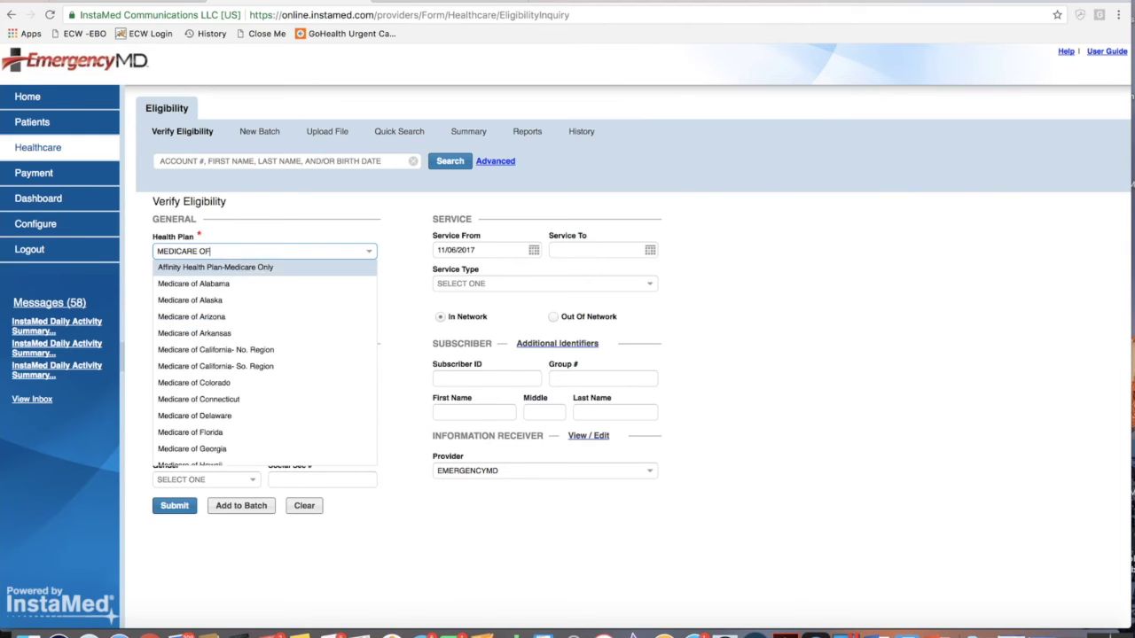
{"action": "key", "text": "Return"}
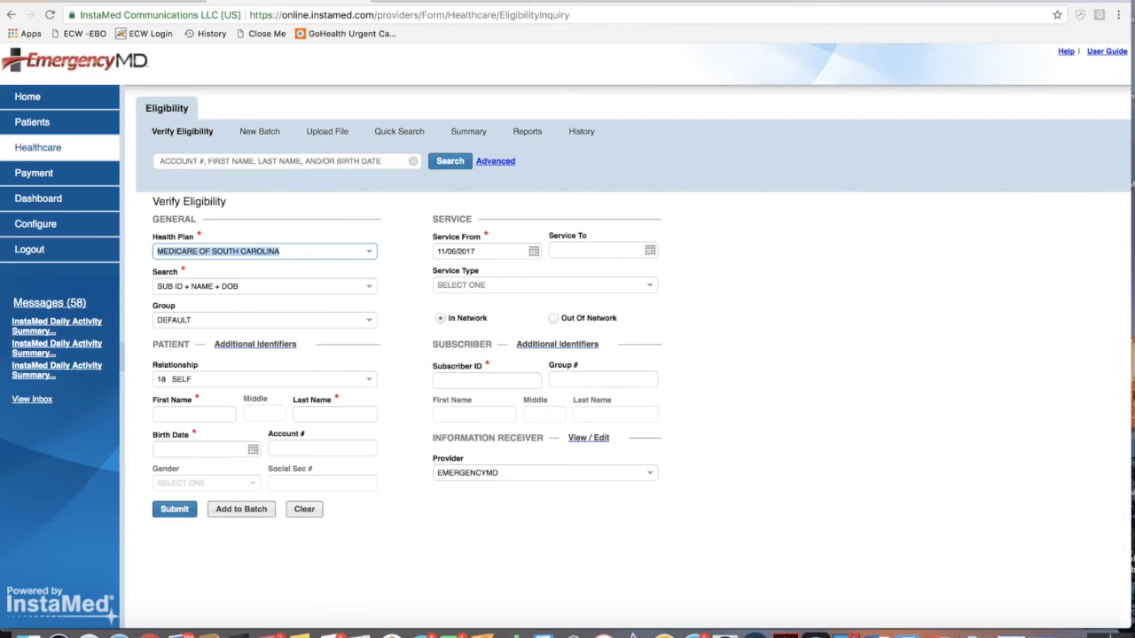
Enter the patient's first name, last name, birth date and subscriber ID
{"action": "left_click", "coordinate": [178, 414]}
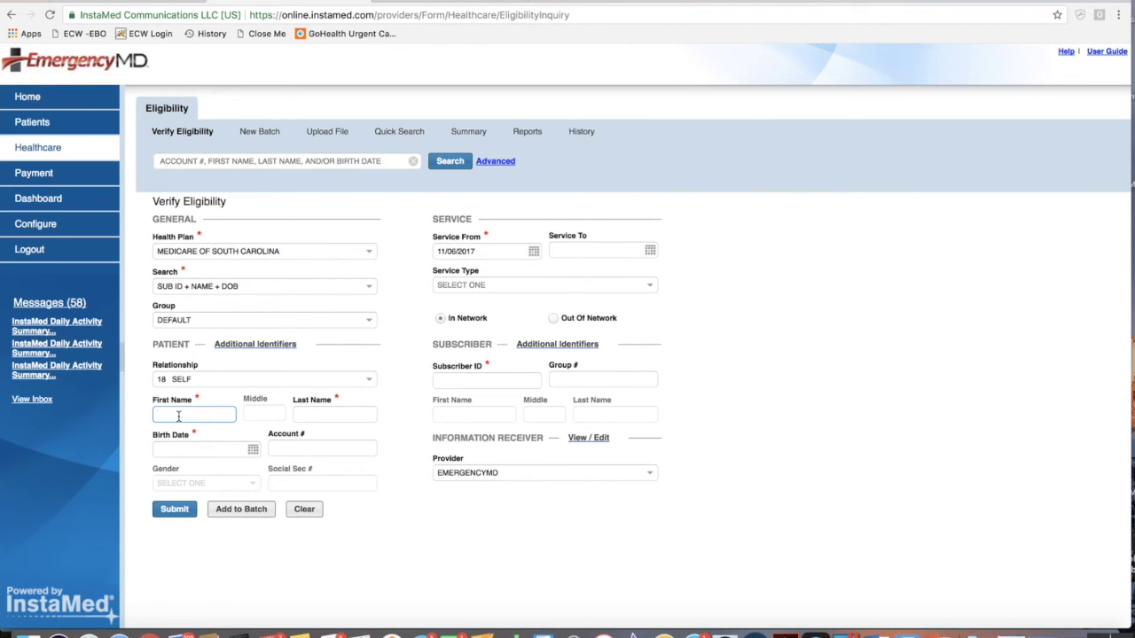
{"action": "key", "text": "Tab"}
{"action": "key", "text": "Tab"}
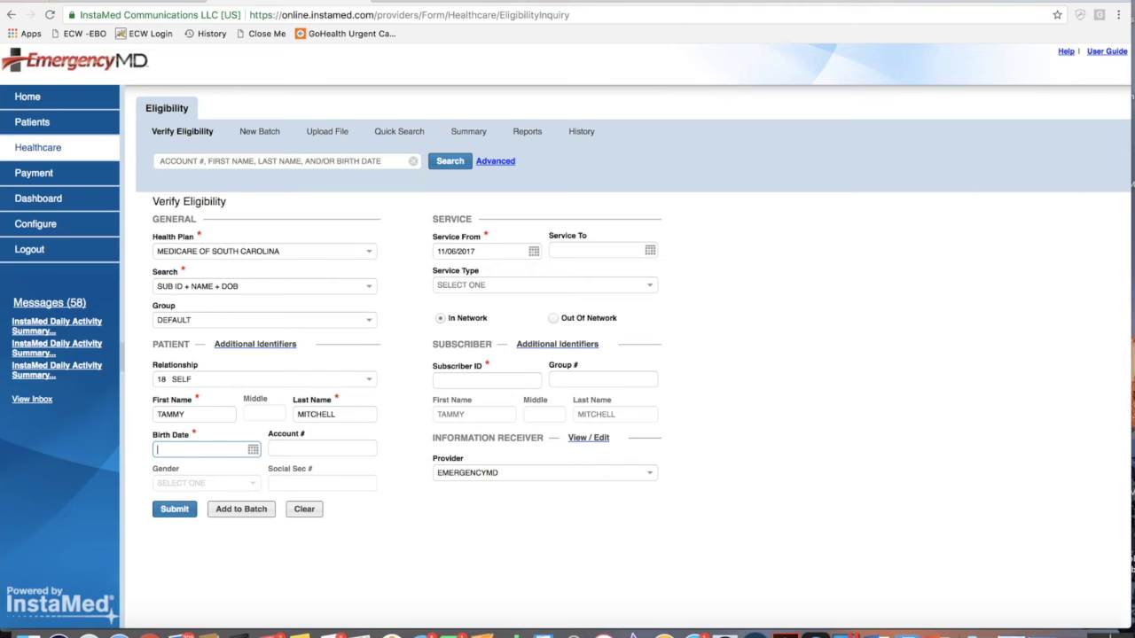
{"action": "left_click", "coordinate": [461, 381]}
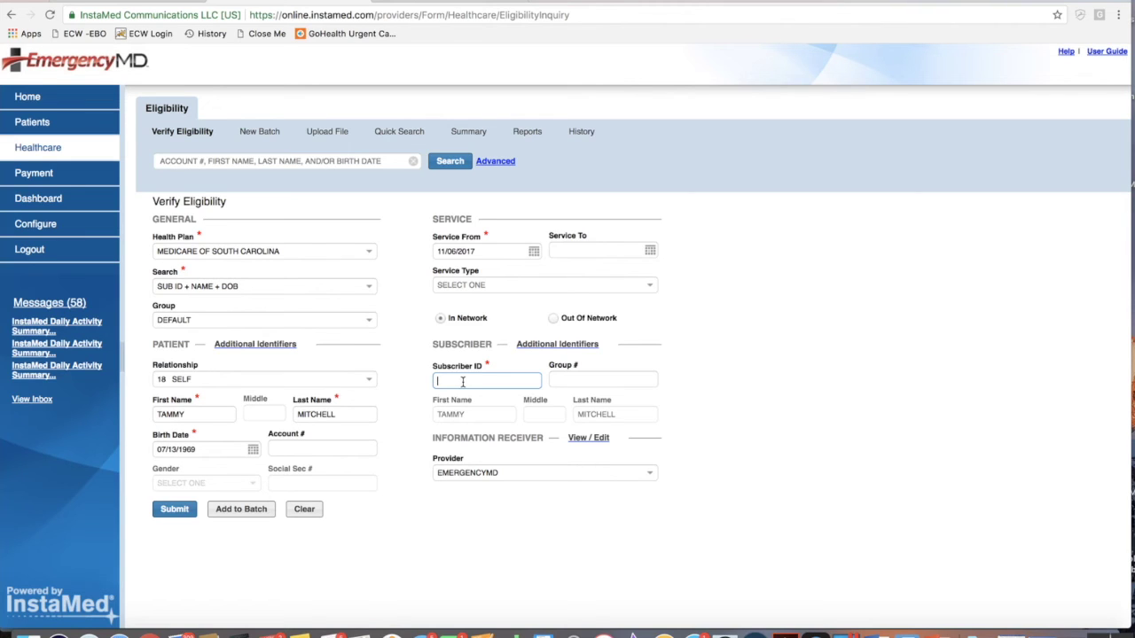
Submit the check and review the Active Coverage response with its Medicare Part B benefits
{"action": "left_click", "coordinate": [175, 512]}
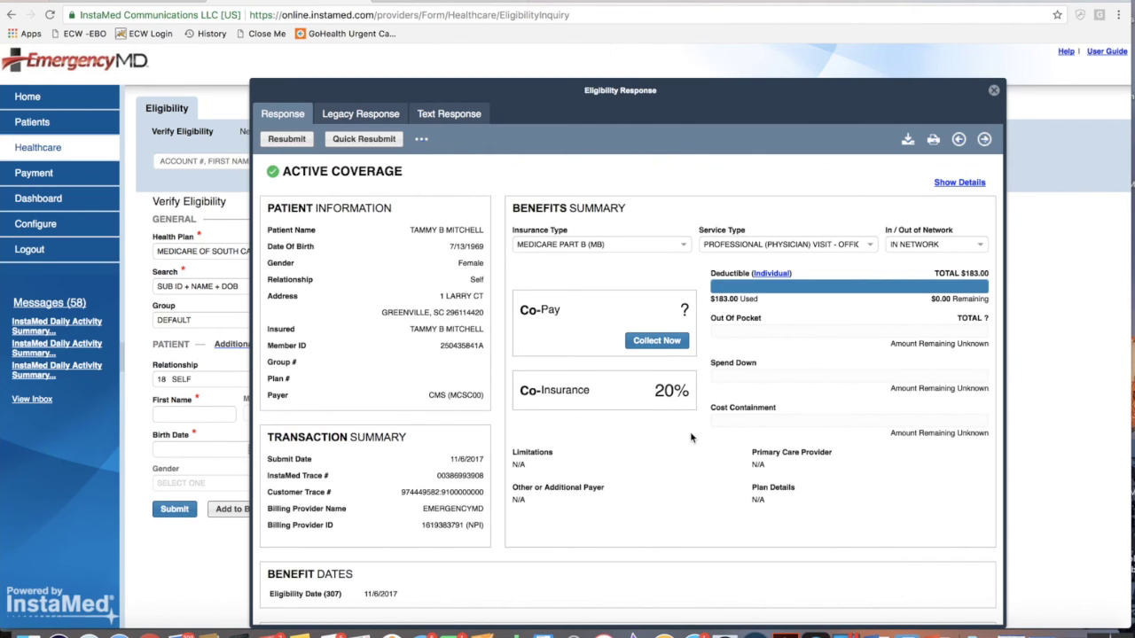
{"action": "scroll", "coordinate": [696, 437], "scroll_direction": "down", "scroll_amount": 2}
{"action": "scroll", "coordinate": [697, 417], "scroll_direction": "up", "scroll_amount": 2}
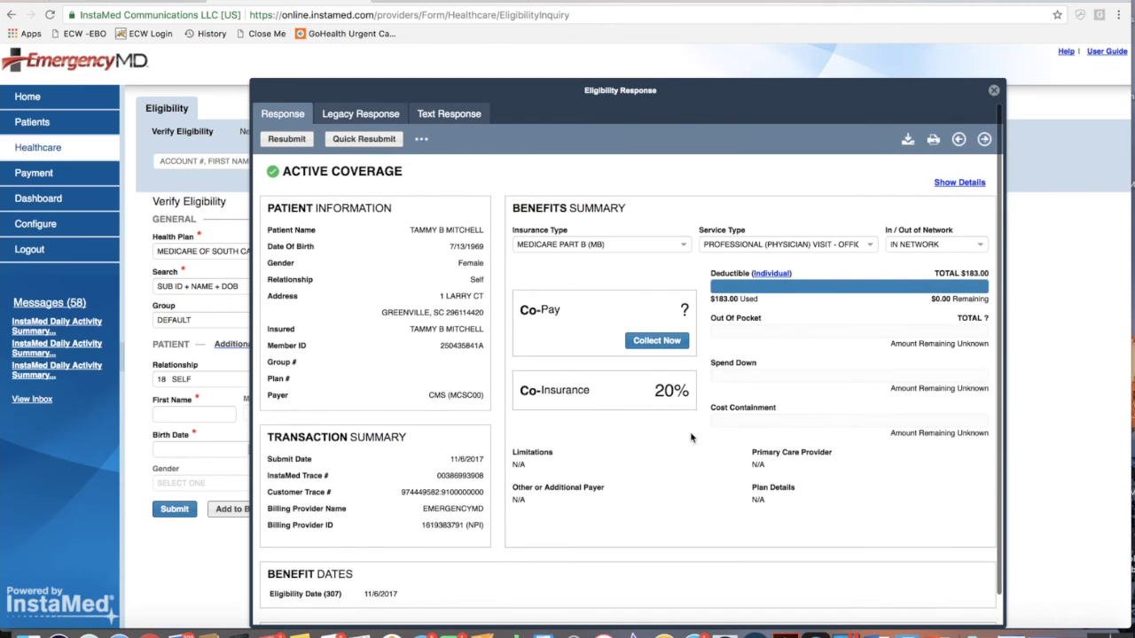
{"action": "left_click", "coordinate": [955, 184]}
{"action": "scroll", "coordinate": [704, 333], "scroll_direction": "down", "scroll_amount": 5}
{"action": "scroll", "coordinate": [703, 334], "scroll_direction": "down", "scroll_amount": 8}
{"action": "scroll", "coordinate": [704, 333], "scroll_direction": "down", "scroll_amount": 8}
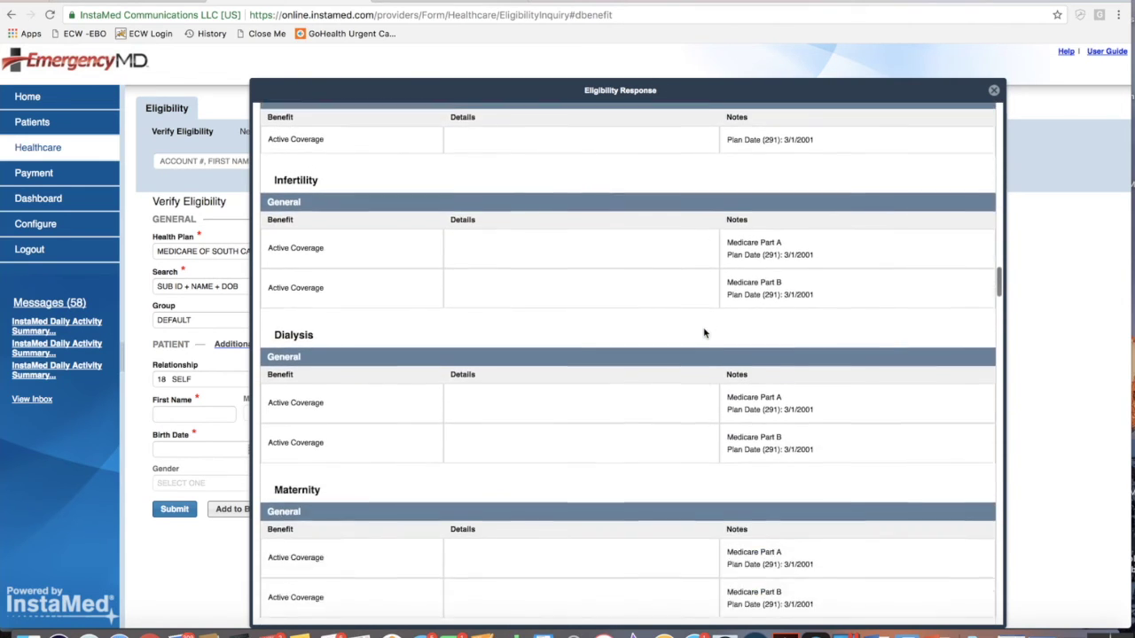
{"action": "scroll", "coordinate": [703, 333], "scroll_direction": "down", "scroll_amount": 8}
{"action": "scroll", "coordinate": [704, 333], "scroll_direction": "down", "scroll_amount": 8}
{"action": "scroll", "coordinate": [704, 334], "scroll_direction": "down", "scroll_amount": 8}
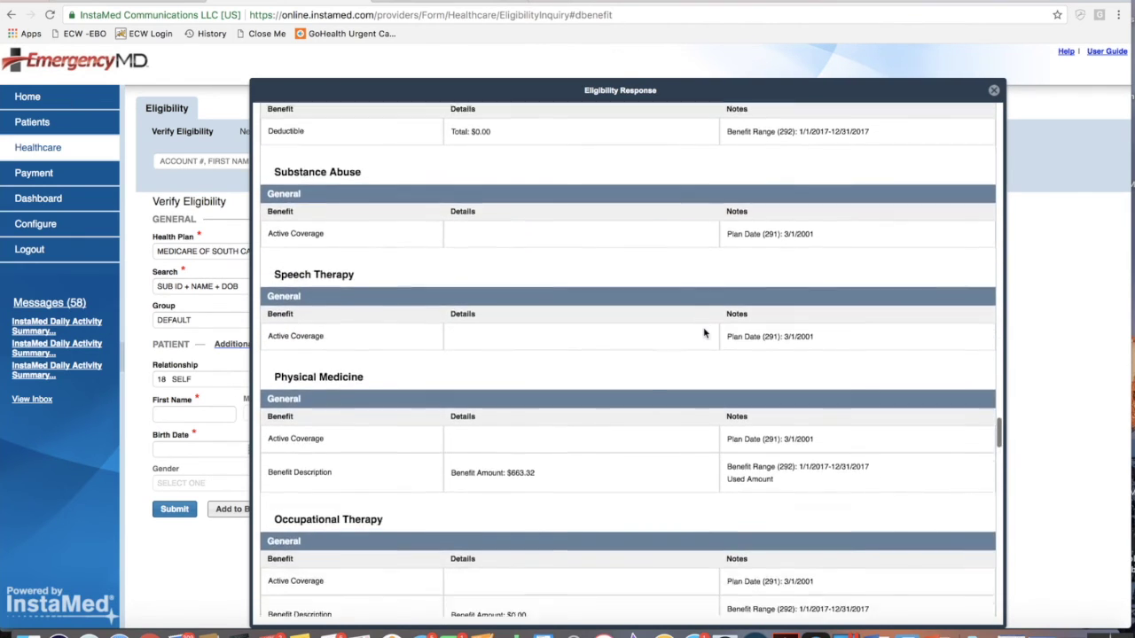
{"action": "scroll", "coordinate": [704, 333], "scroll_direction": "down", "scroll_amount": 8}
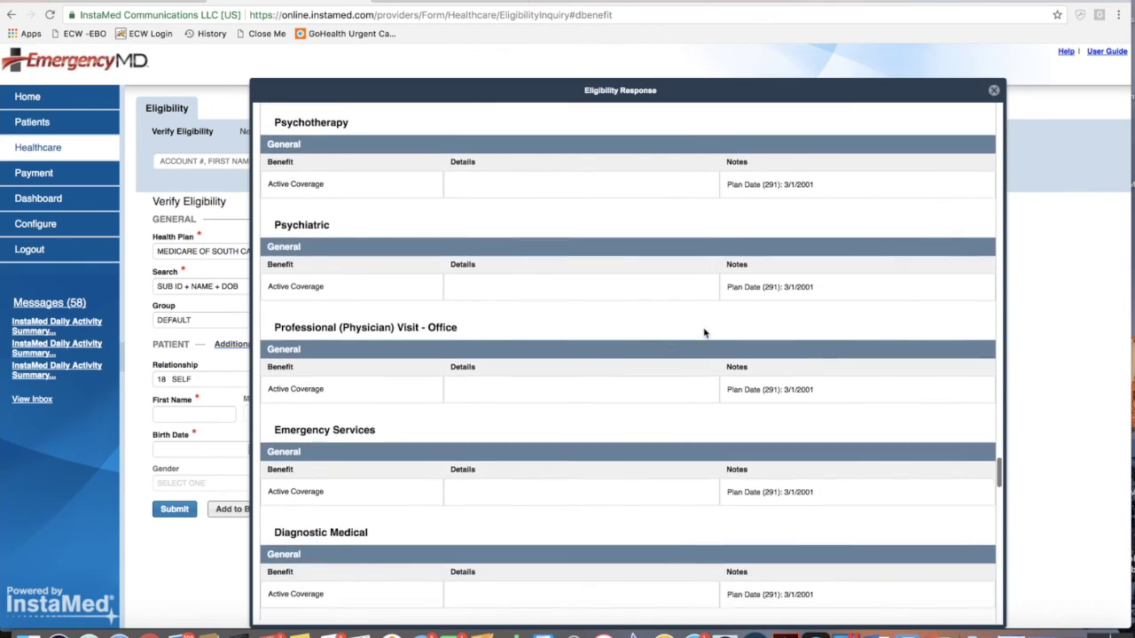
{"action": "scroll", "coordinate": [704, 334], "scroll_direction": "down", "scroll_amount": 1}
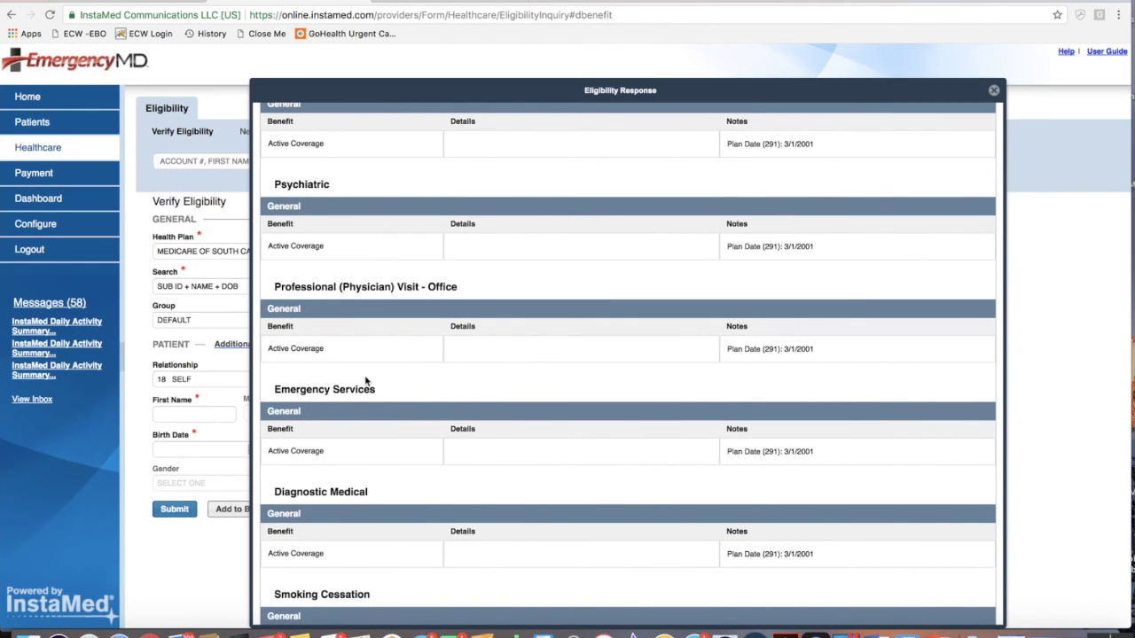
{"action": "scroll", "coordinate": [770, 348], "scroll_direction": "down", "scroll_amount": 10}
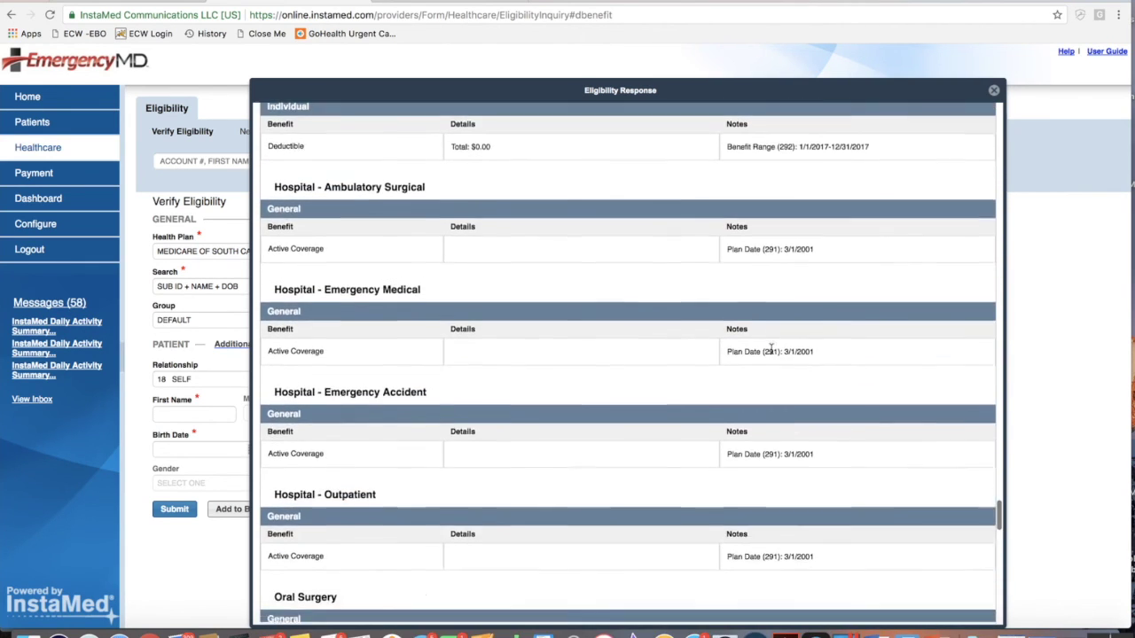
{"action": "scroll", "coordinate": [770, 348], "scroll_direction": "down", "scroll_amount": 15}
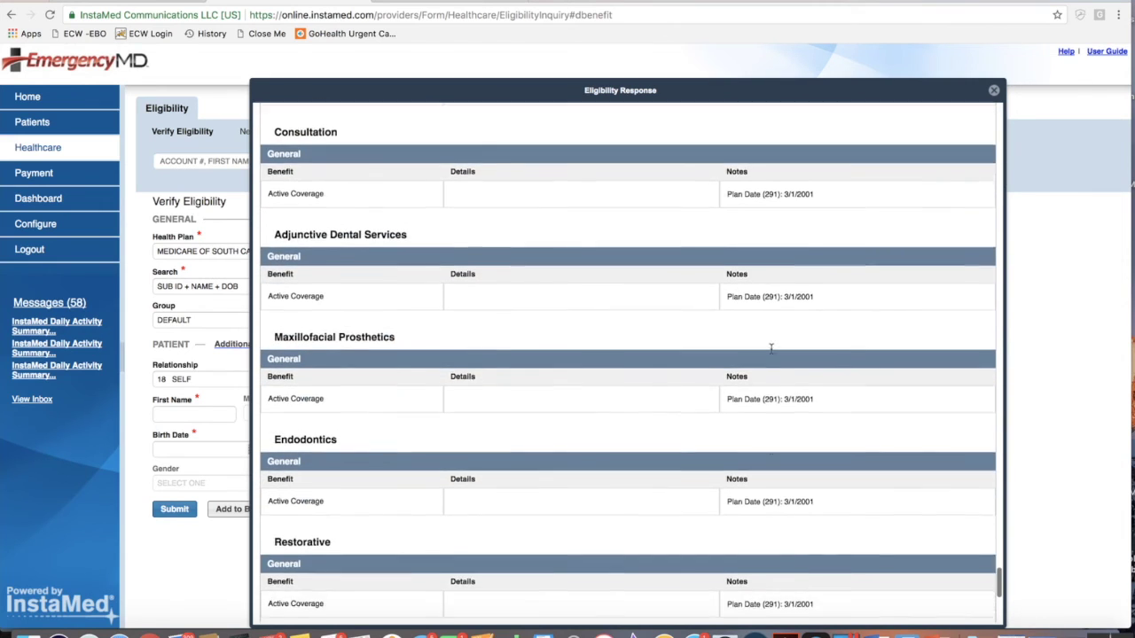
{"action": "scroll", "coordinate": [770, 348], "scroll_direction": "up", "scroll_amount": 20}
{"action": "scroll", "coordinate": [770, 348], "scroll_direction": "up", "scroll_amount": 20}
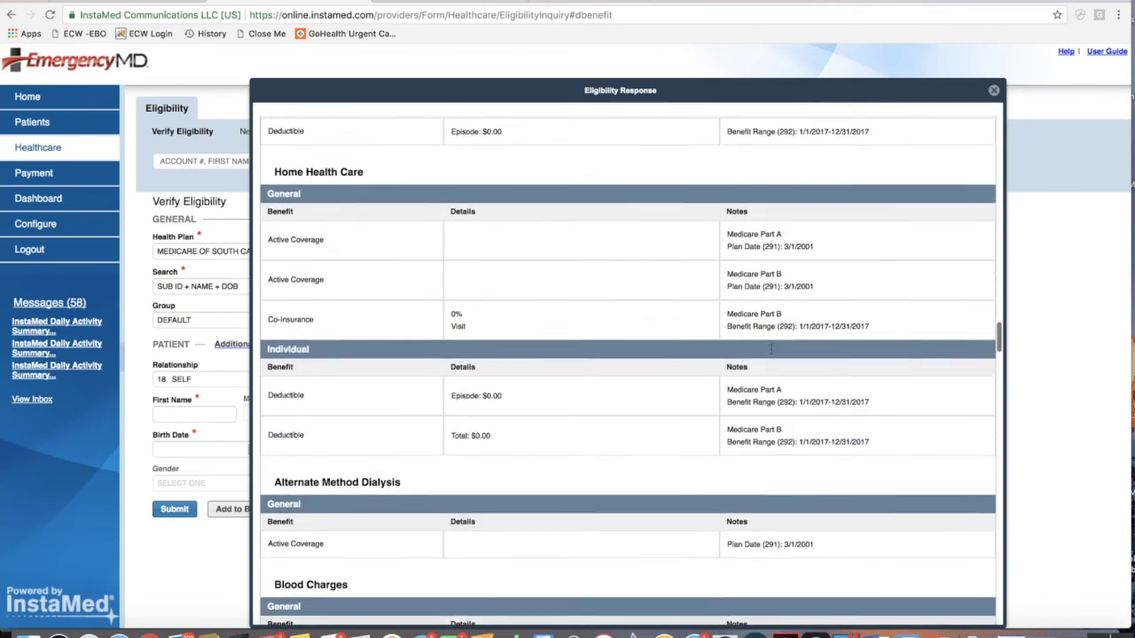
{"action": "scroll", "coordinate": [770, 352], "scroll_direction": "down", "scroll_amount": 1}
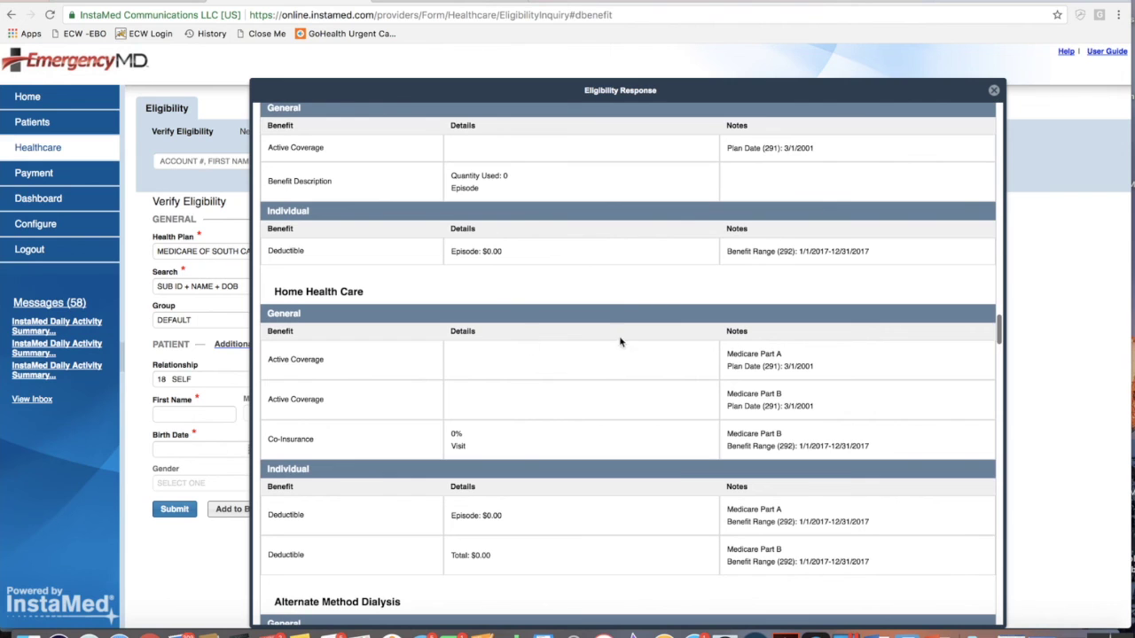
{"action": "scroll", "coordinate": [613, 346], "scroll_direction": "up", "scroll_amount": 11}
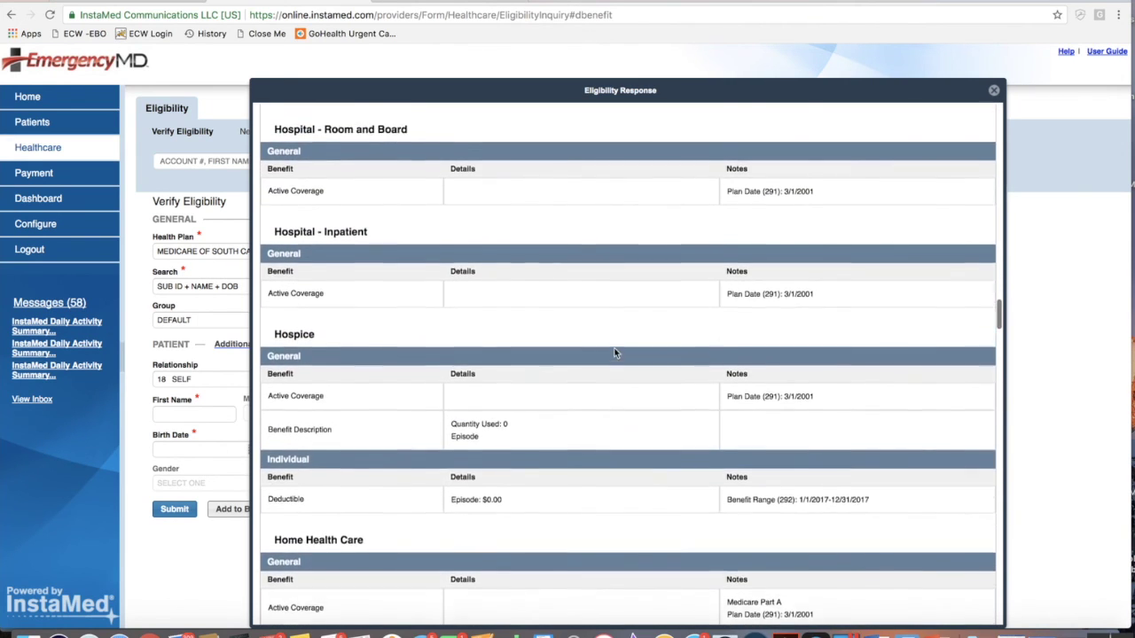
{"action": "scroll", "coordinate": [614, 352], "scroll_direction": "up", "scroll_amount": 15}
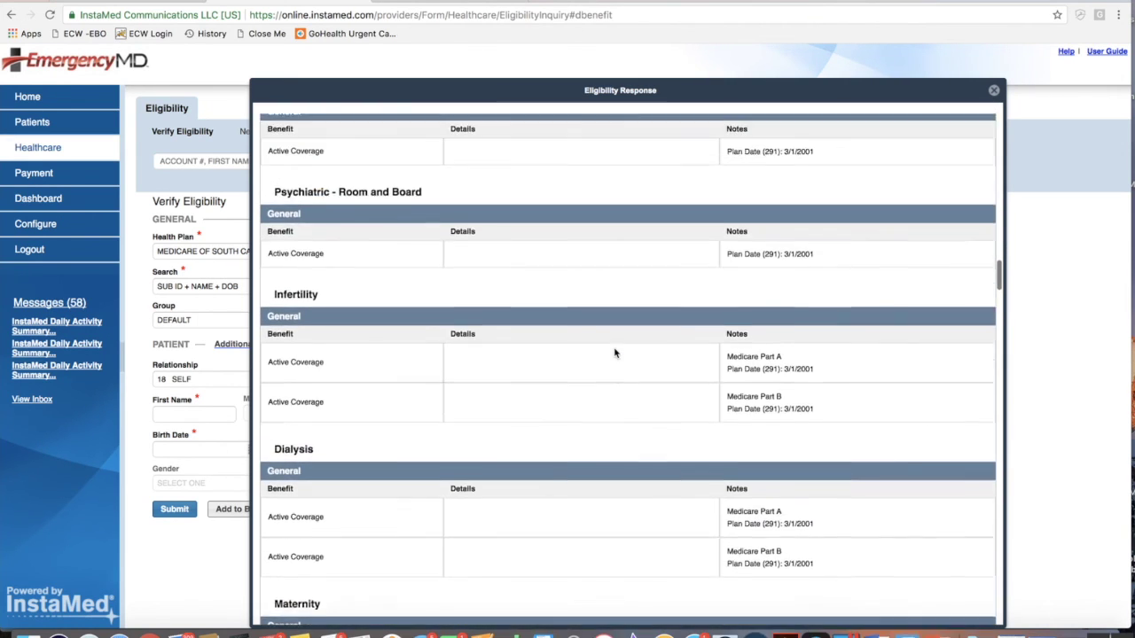
{"action": "scroll", "coordinate": [614, 352], "scroll_direction": "up", "scroll_amount": 15}
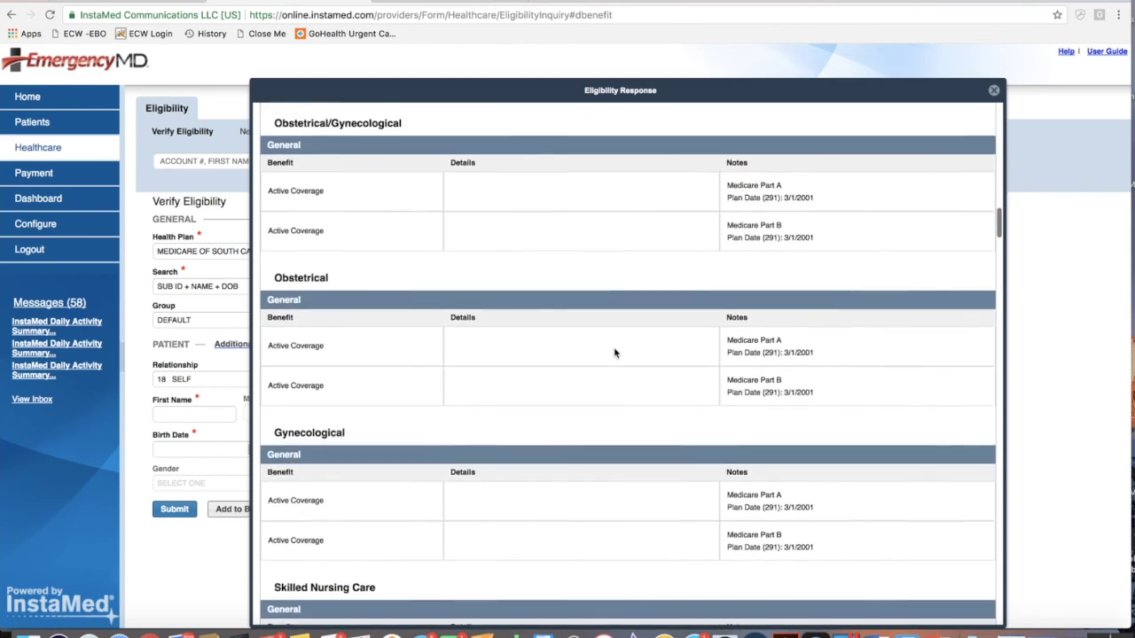
{"action": "scroll", "coordinate": [613, 352], "scroll_direction": "up", "scroll_amount": 15}
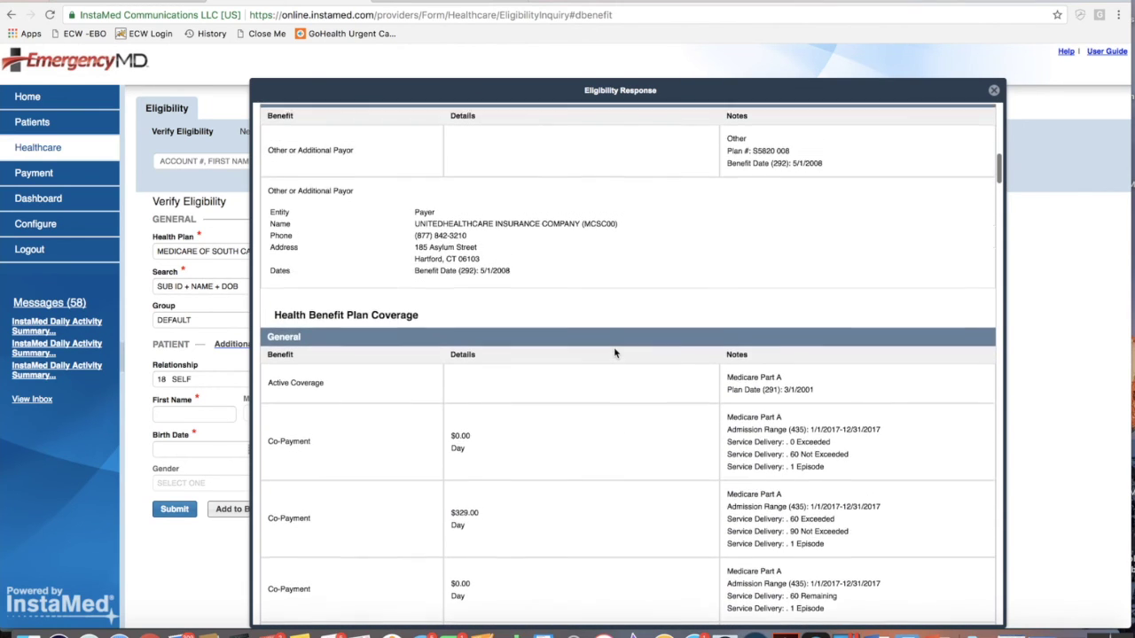
{"action": "scroll", "coordinate": [613, 352], "scroll_direction": "down", "scroll_amount": 3}
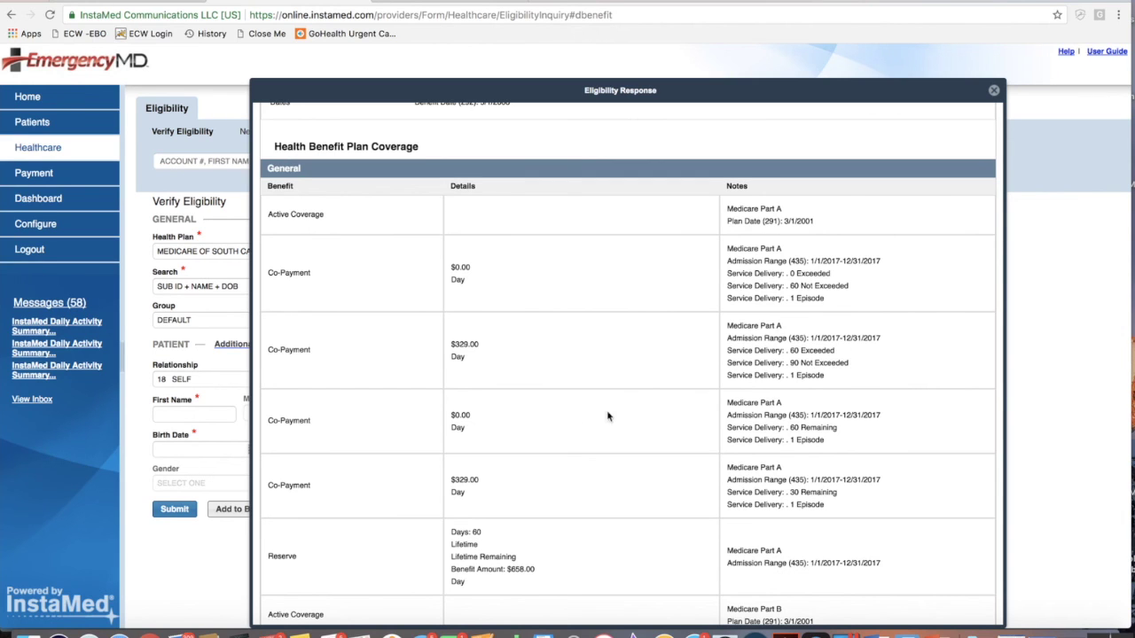
{"action": "scroll", "coordinate": [718, 503], "scroll_direction": "down", "scroll_amount": 3}
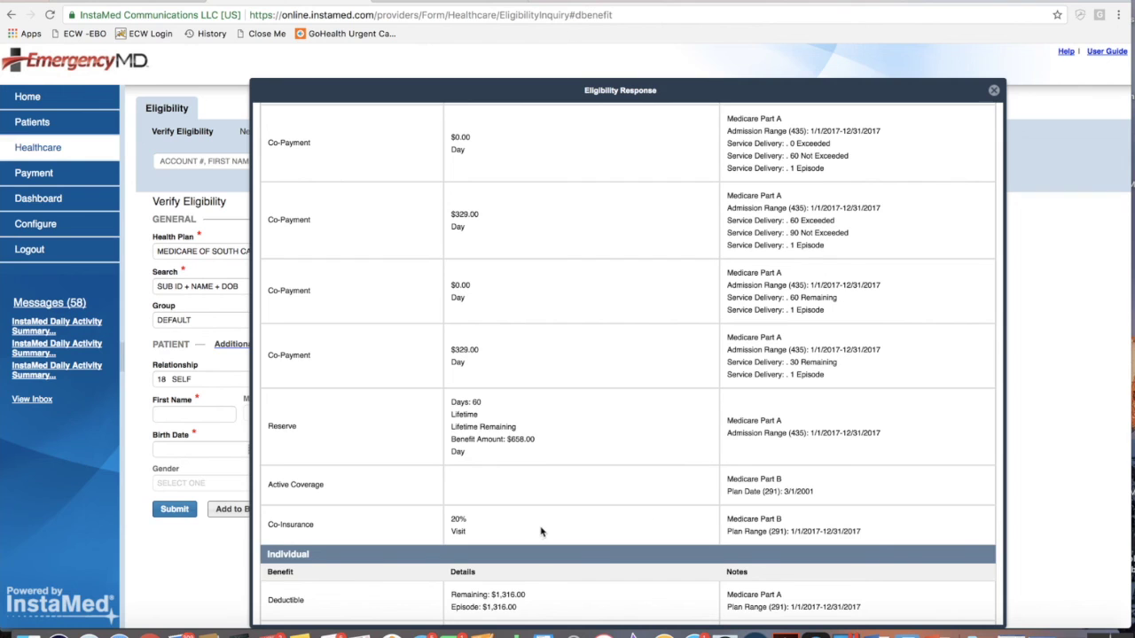
{"action": "scroll", "coordinate": [785, 519], "scroll_direction": "up", "scroll_amount": 15}
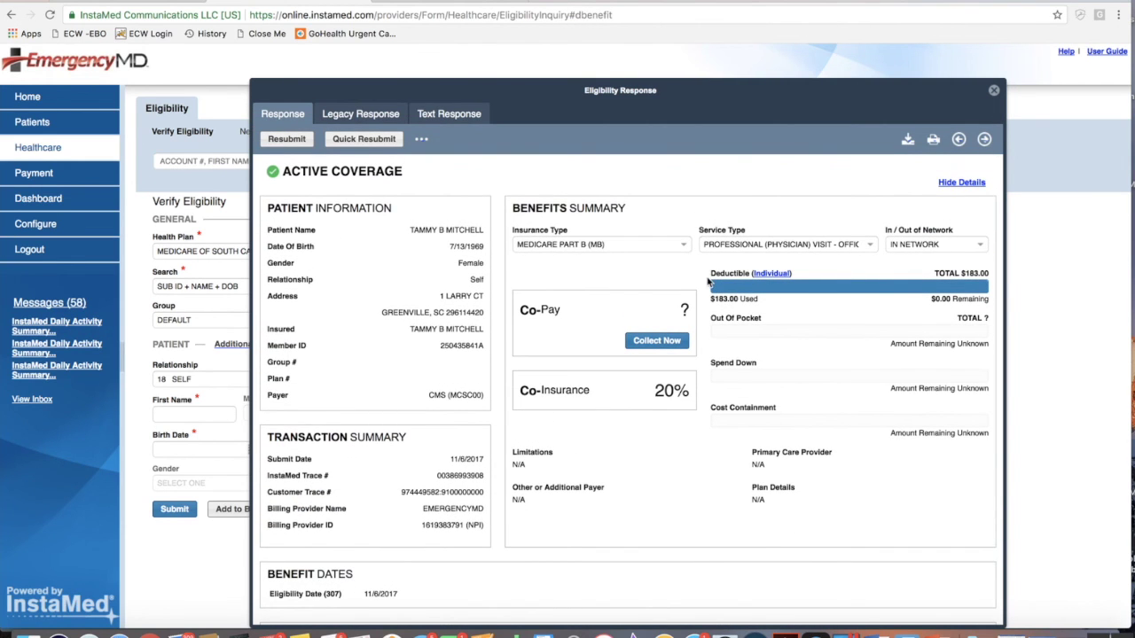
{"action": "left_click", "coordinate": [368, 115]}
{"action": "scroll", "coordinate": [510, 299], "scroll_direction": "down", "scroll_amount": 10}
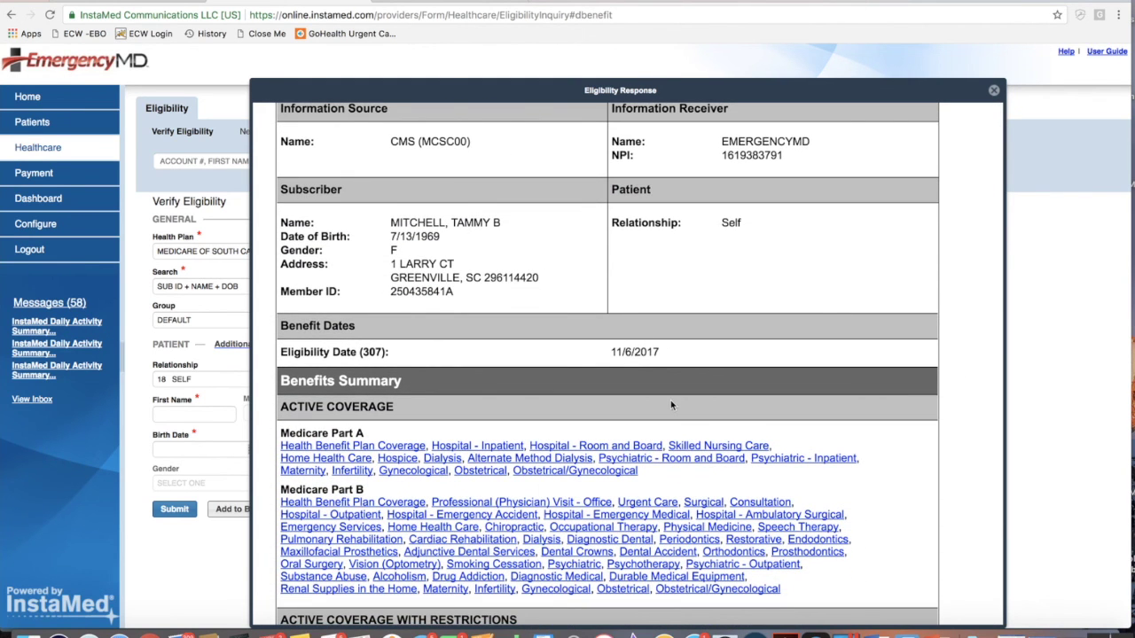
{"action": "scroll", "coordinate": [670, 400], "scroll_direction": "down", "scroll_amount": 2}
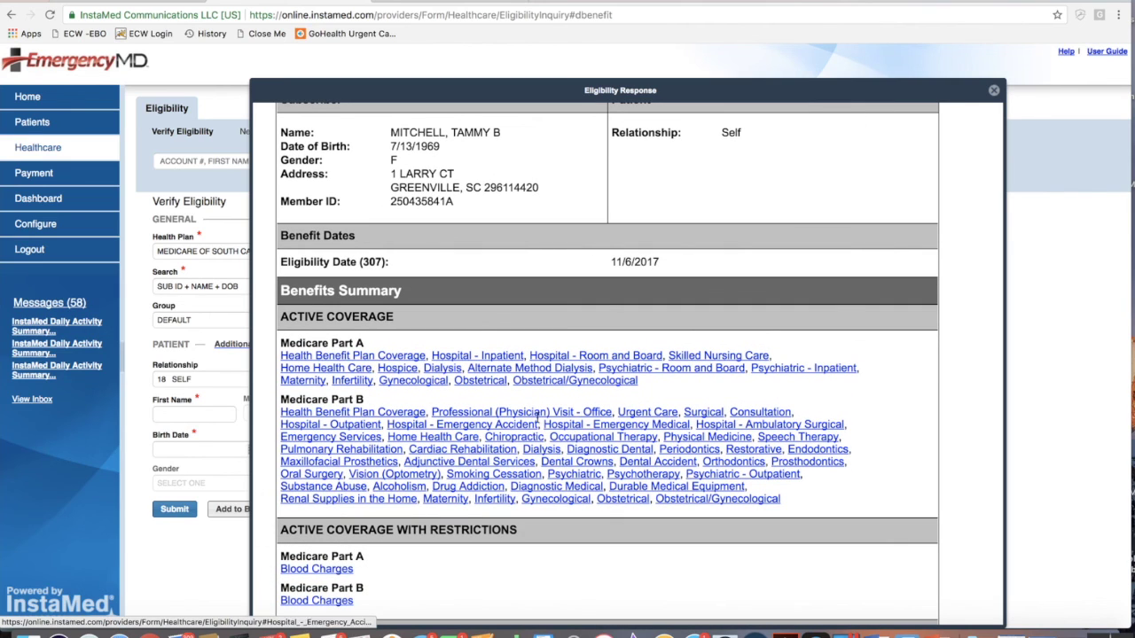
{"action": "left_click", "coordinate": [528, 413]}
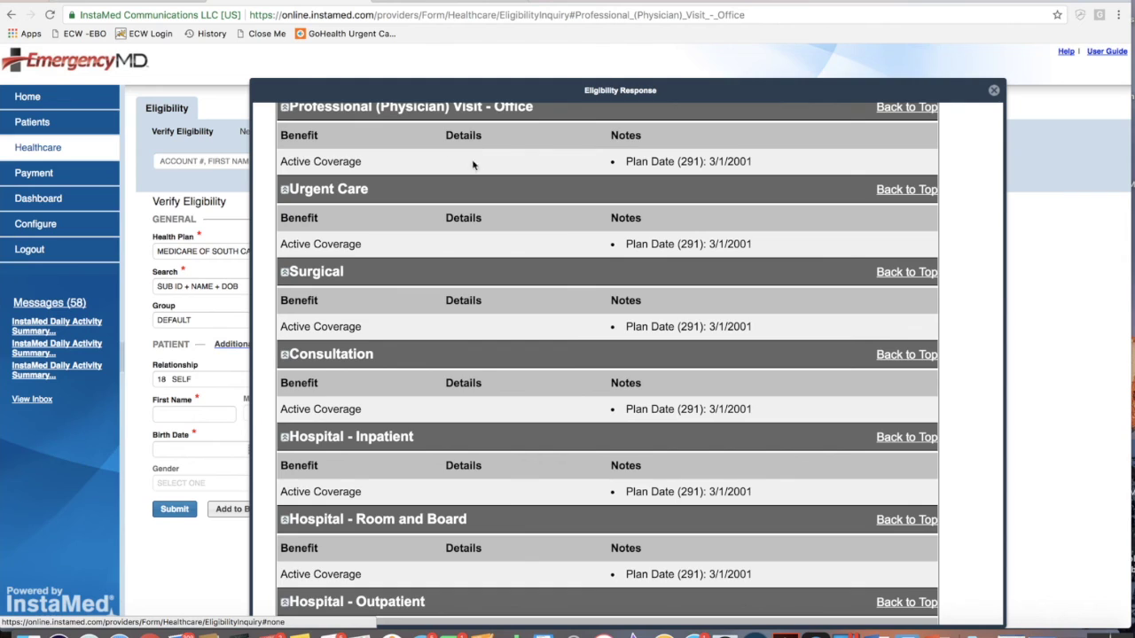
{"action": "scroll", "coordinate": [535, 190], "scroll_direction": "up", "scroll_amount": 20}
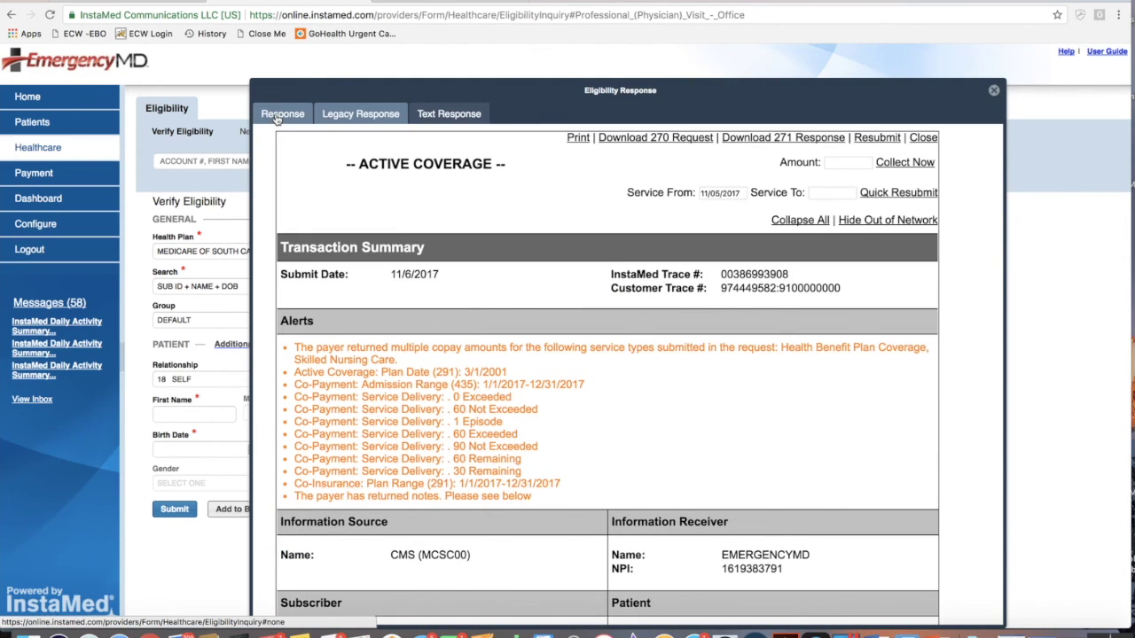
{"action": "left_click", "coordinate": [280, 116]}
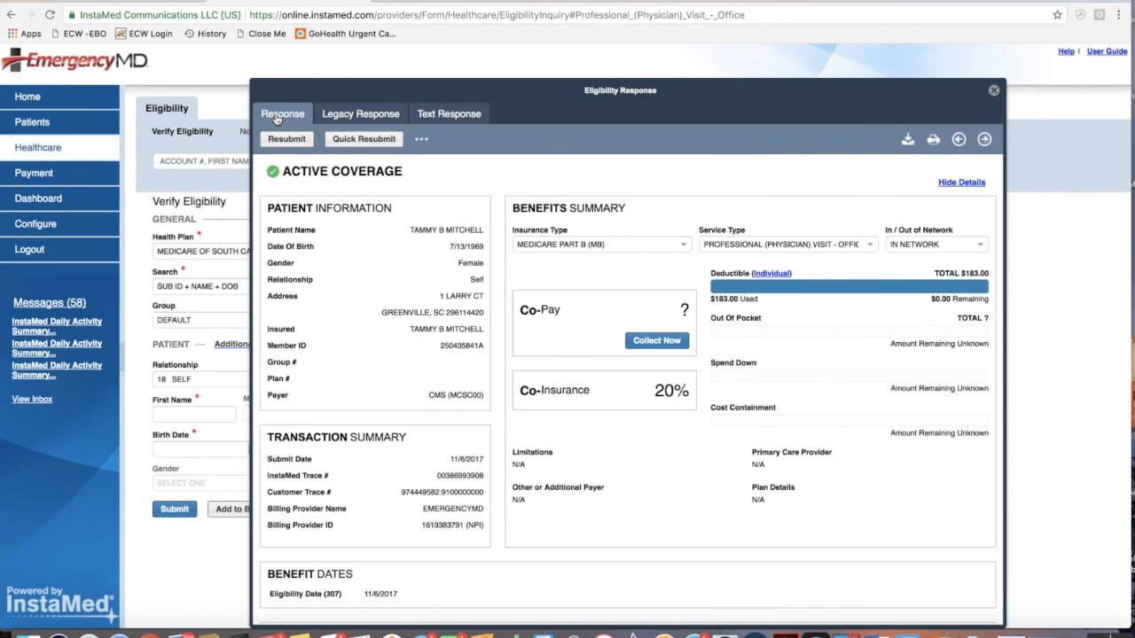